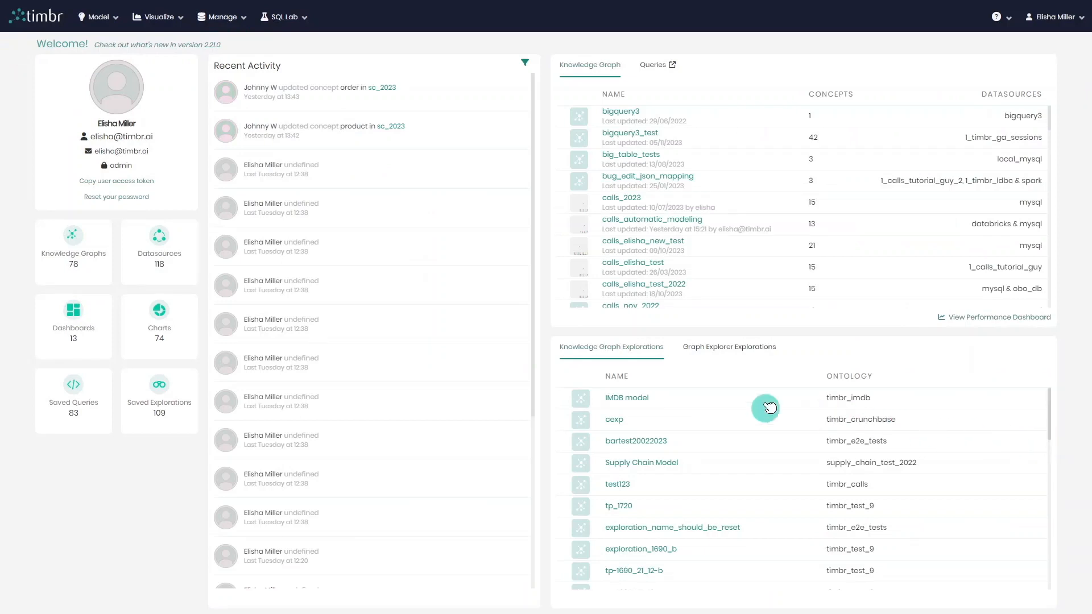
Open the calls_automatic_modeling knowledge graph in the Data Mapper and check the cache details of the map_contract_1 mapping.
left_click(112, 22)
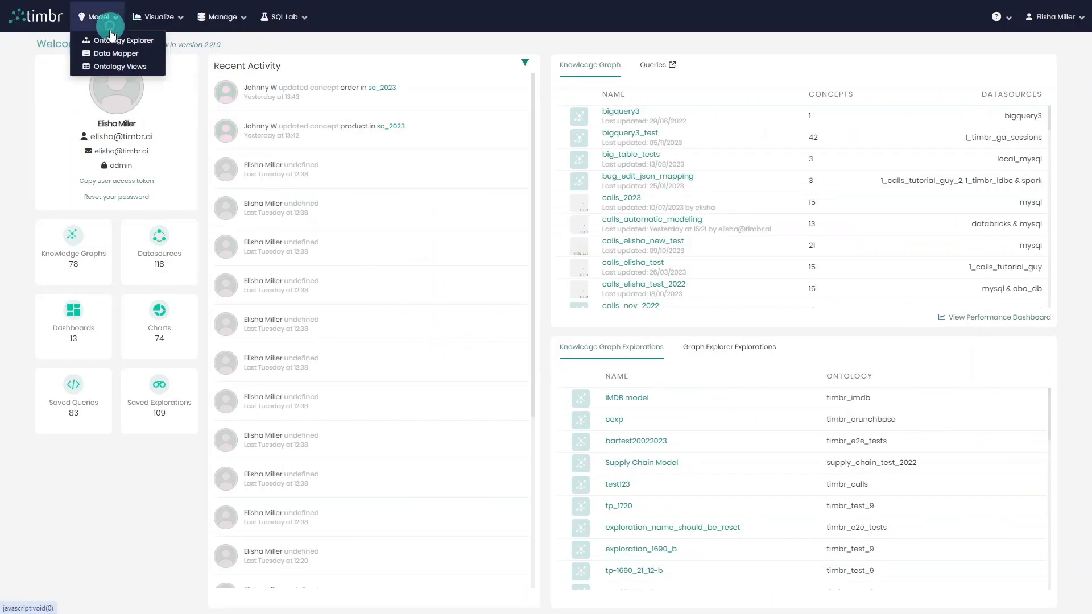
left_click(157, 55)
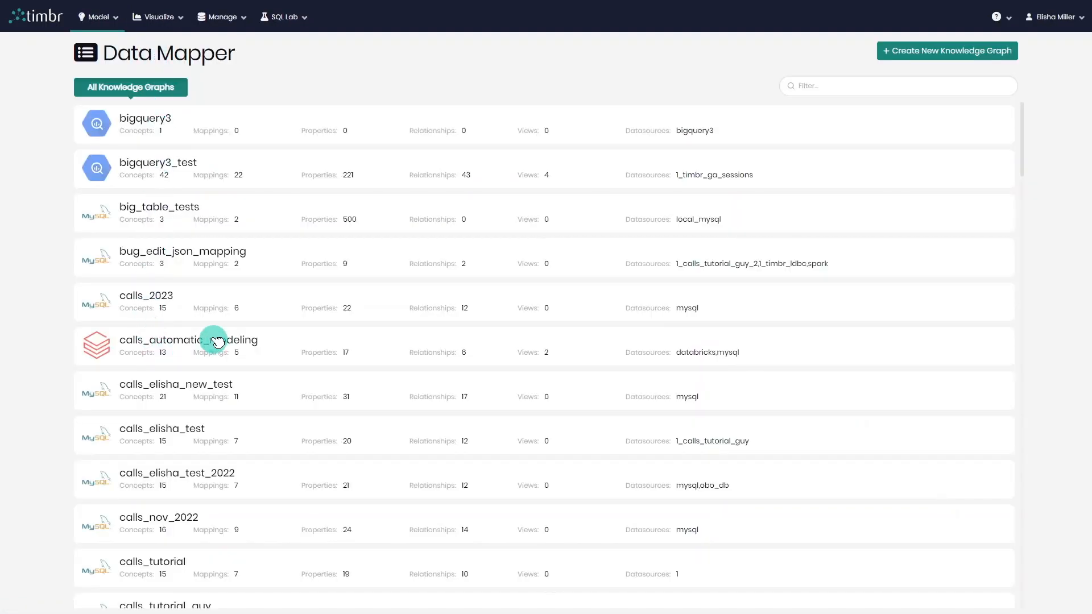
left_click(218, 342)
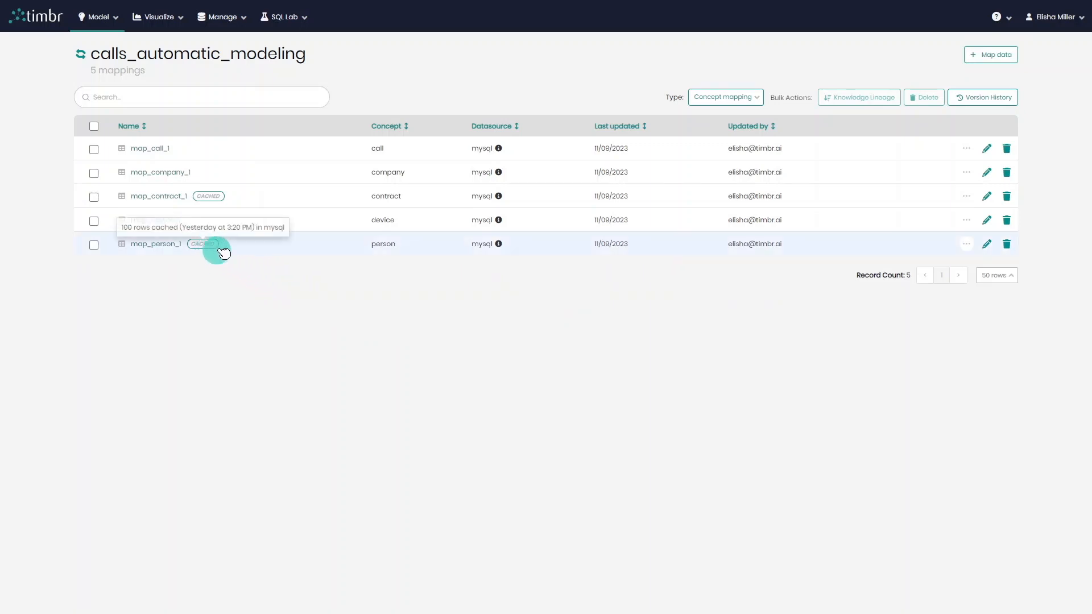
mouse_move(227, 201)
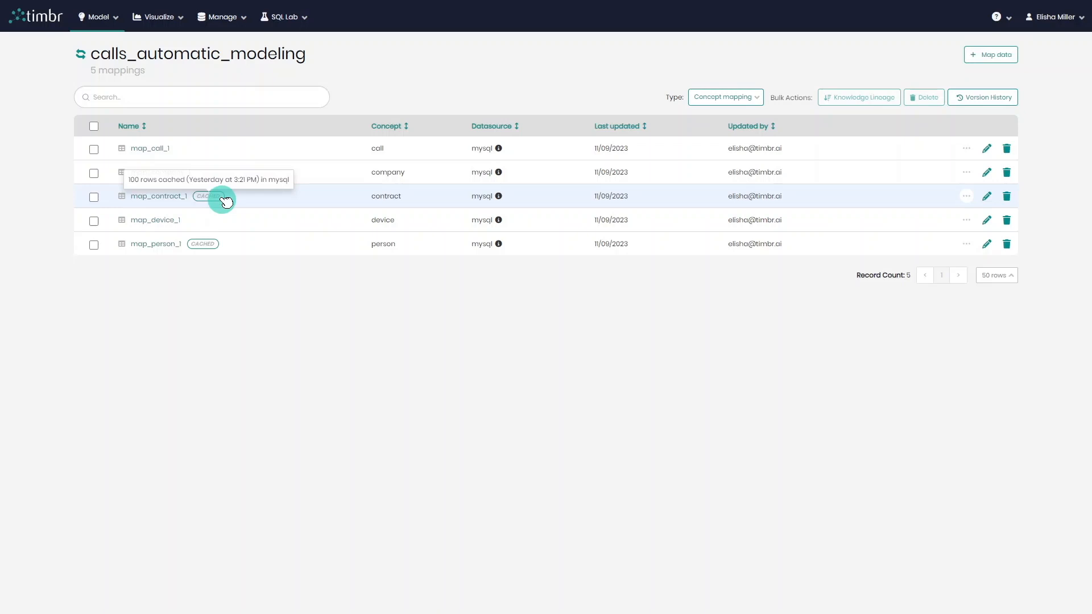
Start caching the map_call_1 mapping with calls as the output schema.
left_click(967, 150)
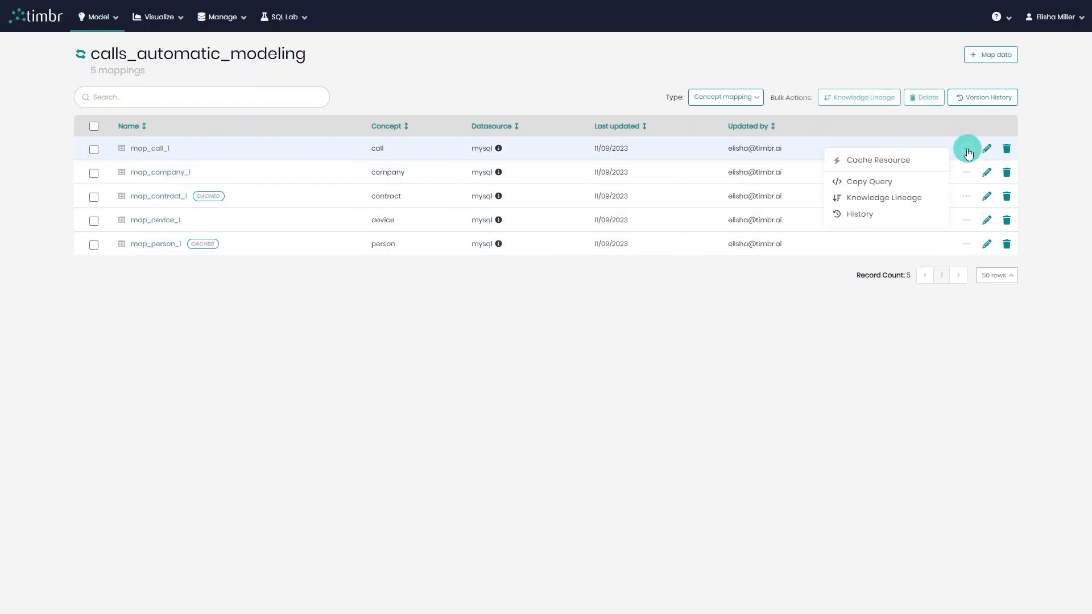
left_click(920, 165)
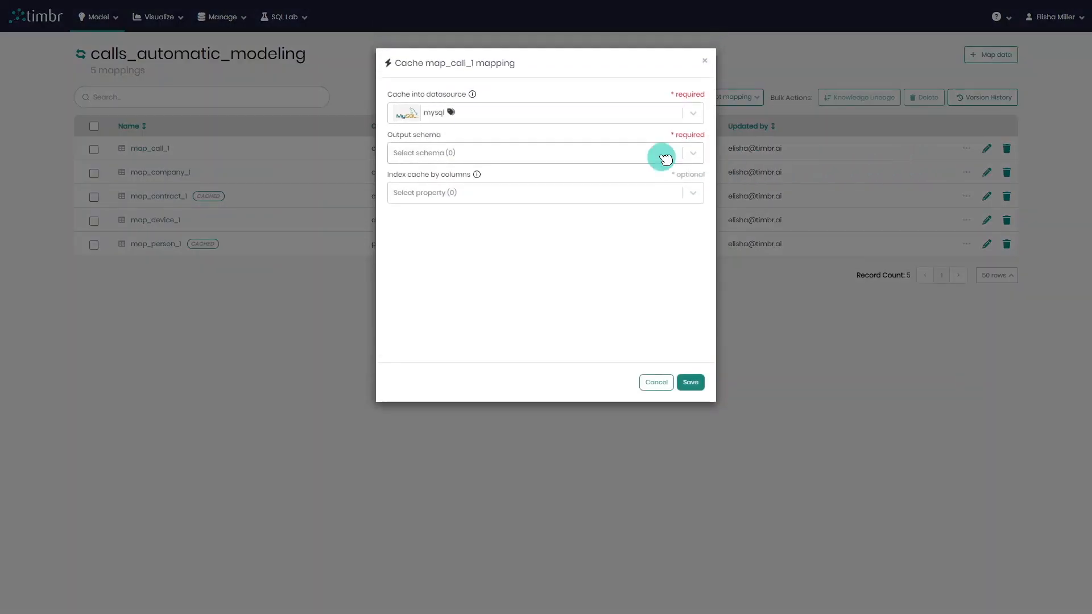
left_click(505, 152)
type("calls")
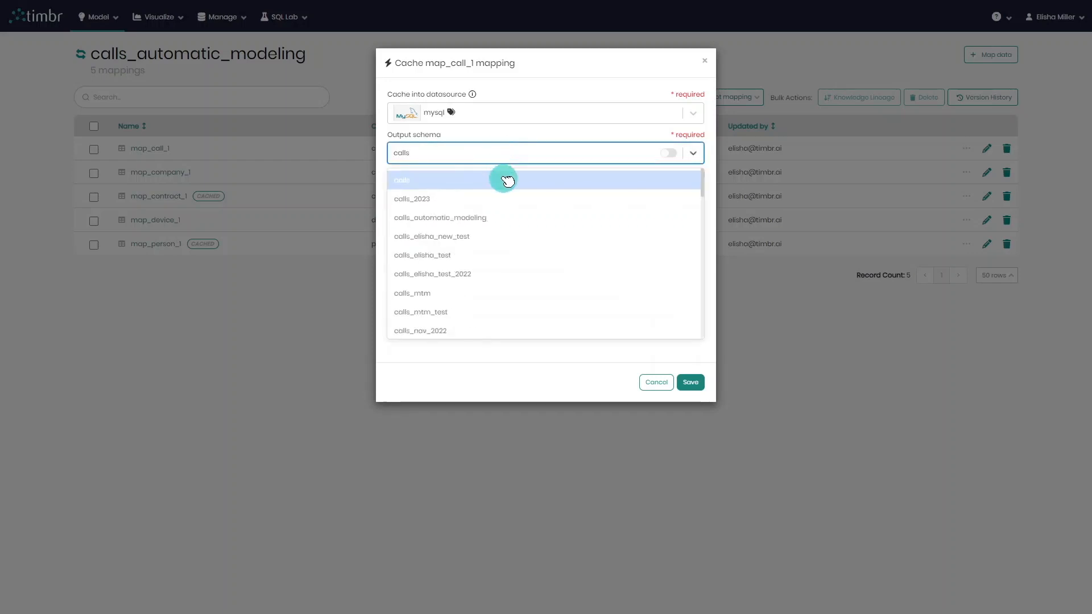
left_click(508, 181)
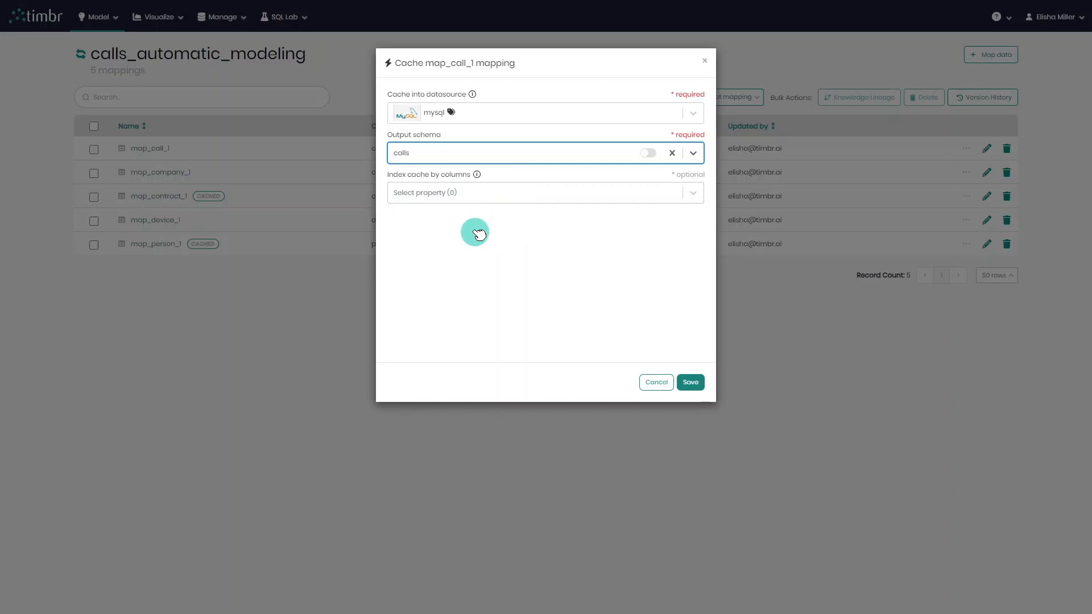
Index the map_call_1 cache by callee_number and device_id, ordering device_id before callee_number.
left_click(484, 196)
left_click(493, 220)
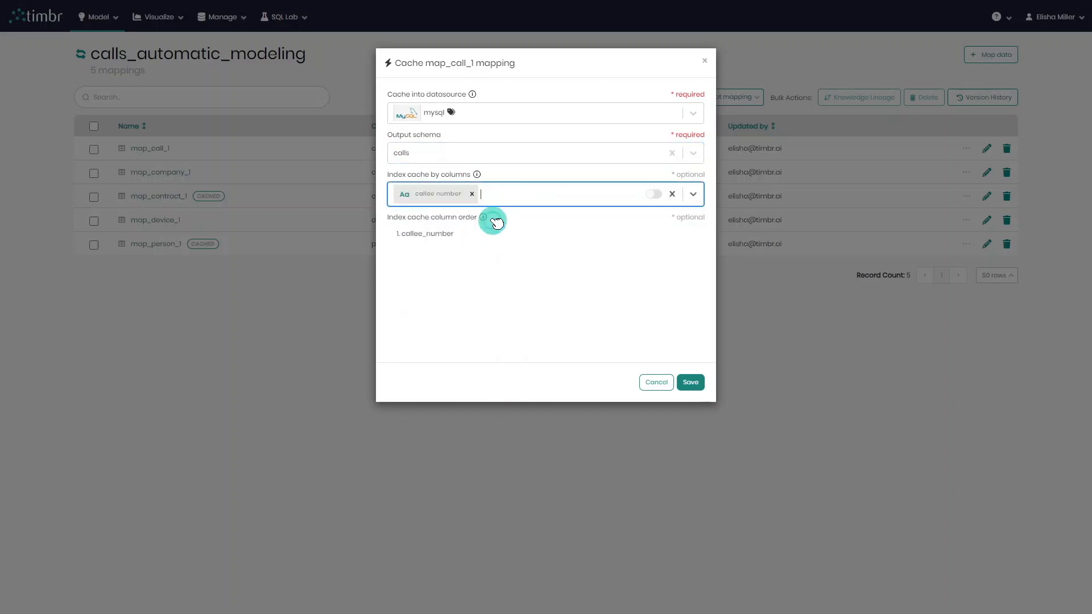
left_click(507, 196)
left_click(509, 301)
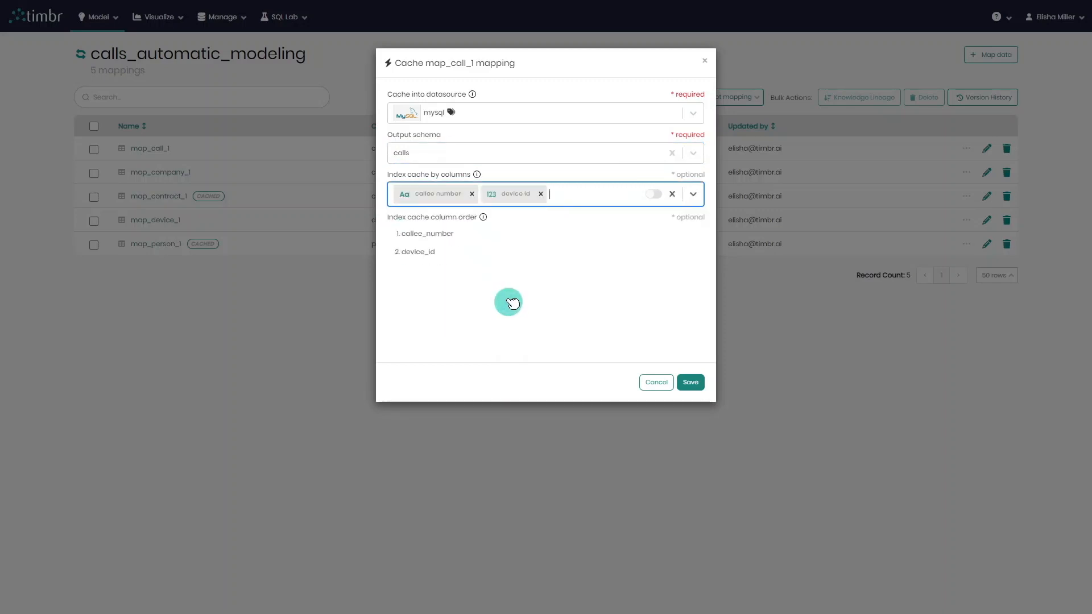
left_click(517, 282)
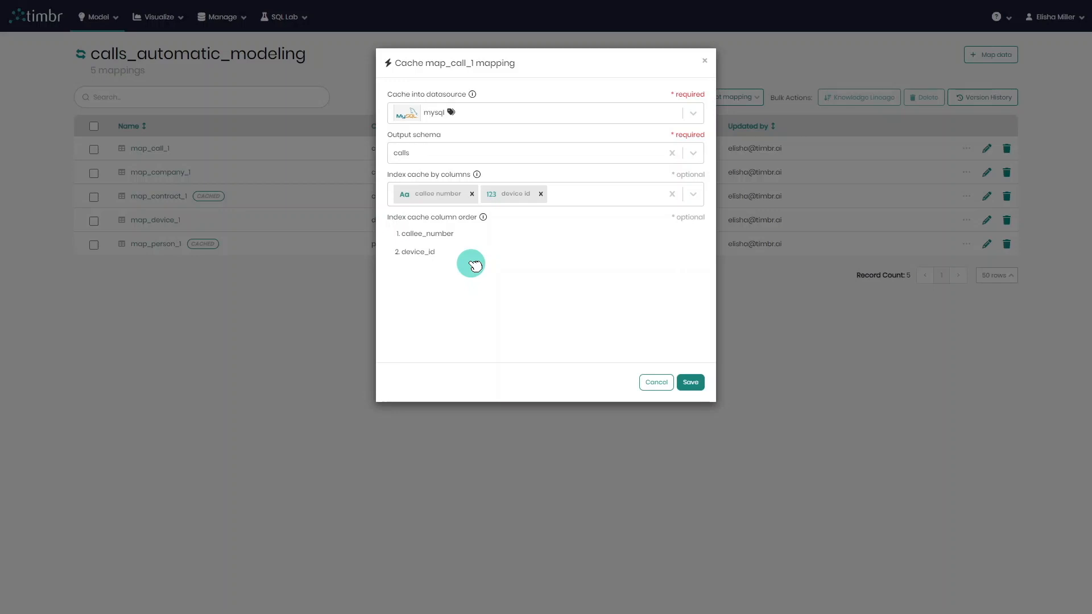
left_click_drag(463, 234, 441, 256)
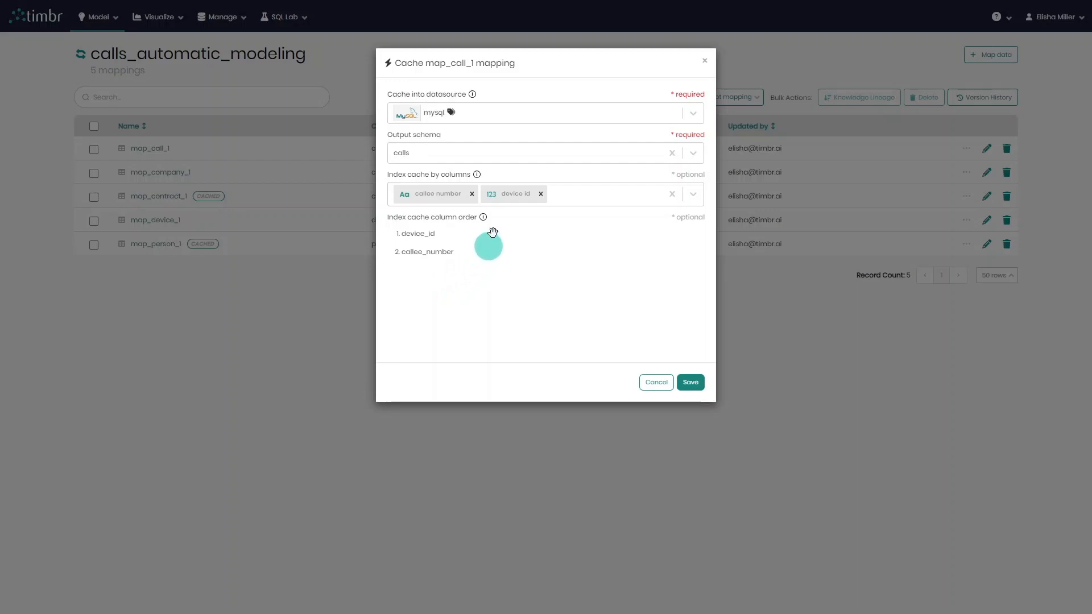
Change the cache datasource to databricks with the default output schema and save the map_call_1 cache.
left_click(504, 118)
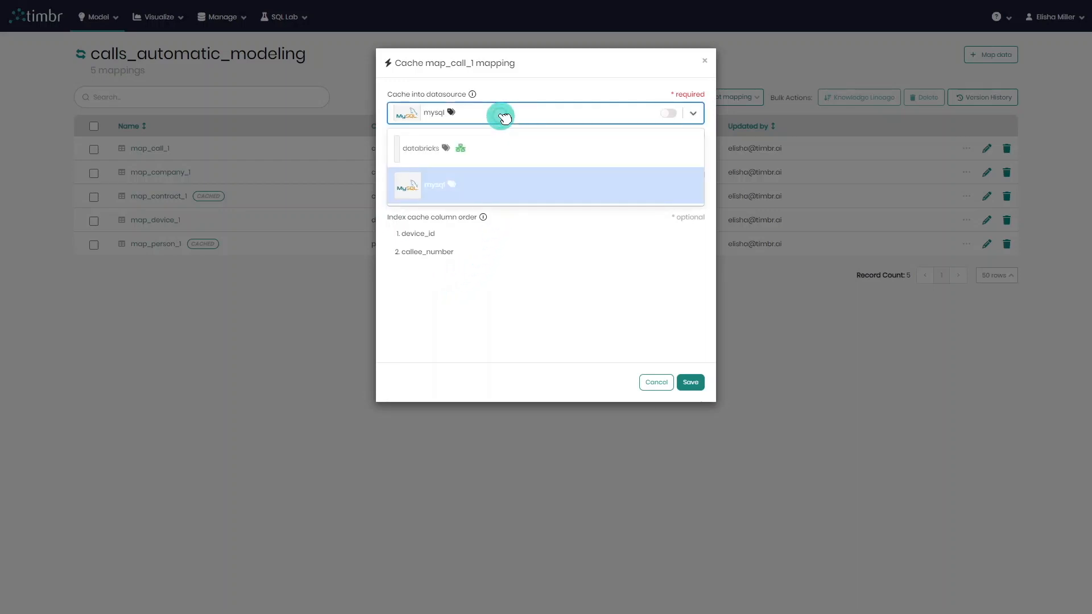
left_click(470, 148)
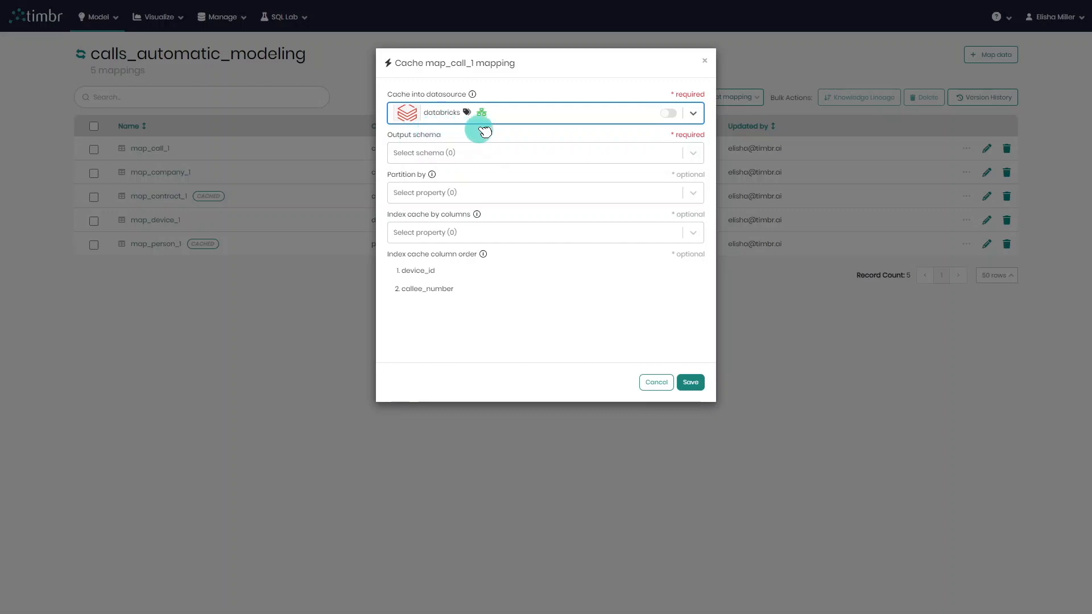
left_click(502, 156)
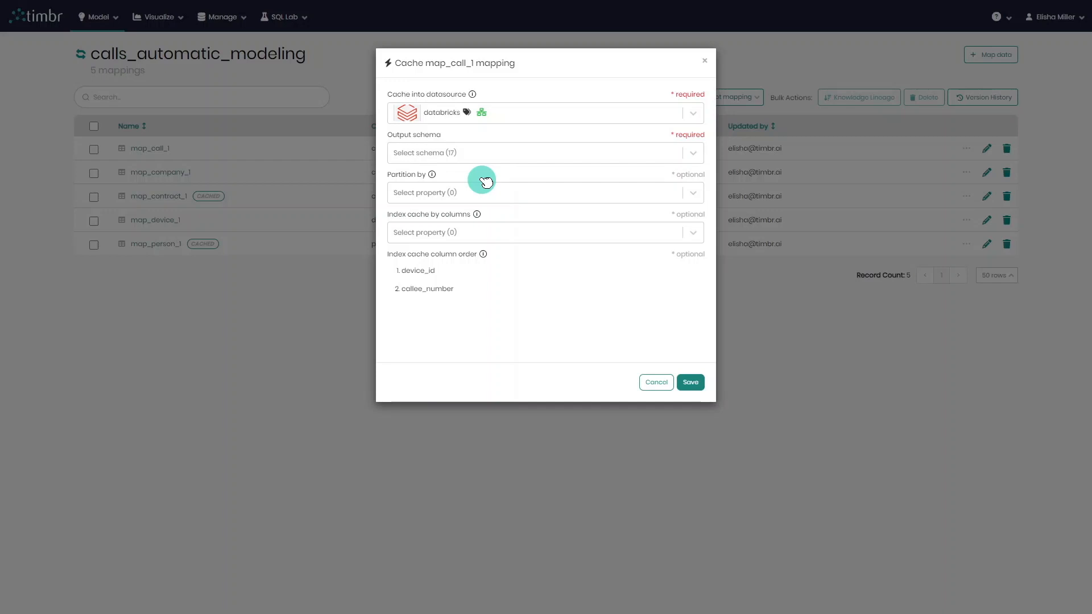
left_click(485, 153)
left_click(469, 252)
left_click(688, 381)
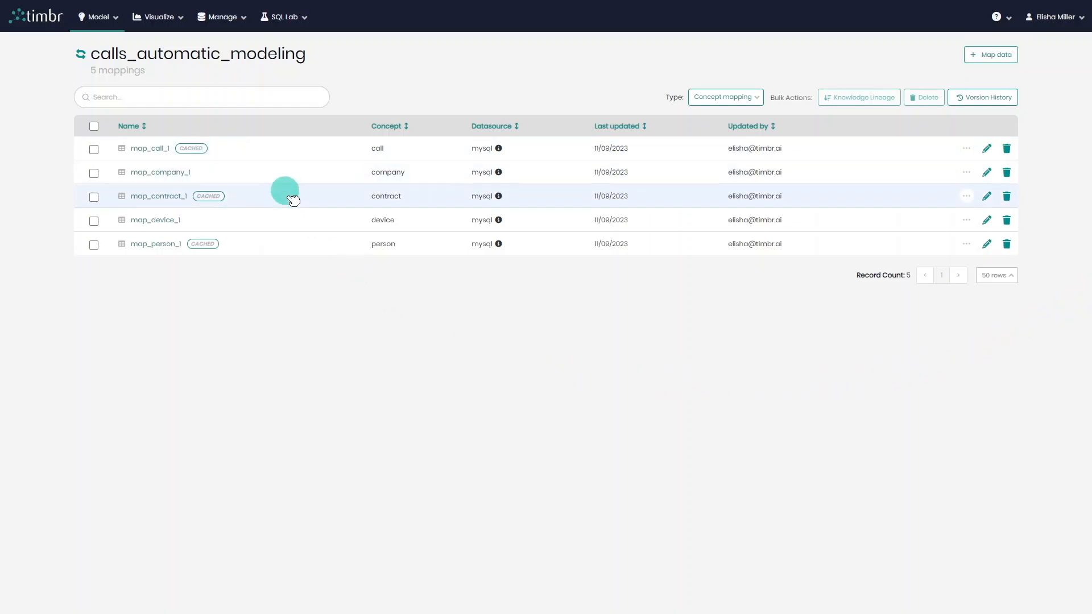
Review the cache actions offered for the cached map_call_1 mapping.
left_click(967, 150)
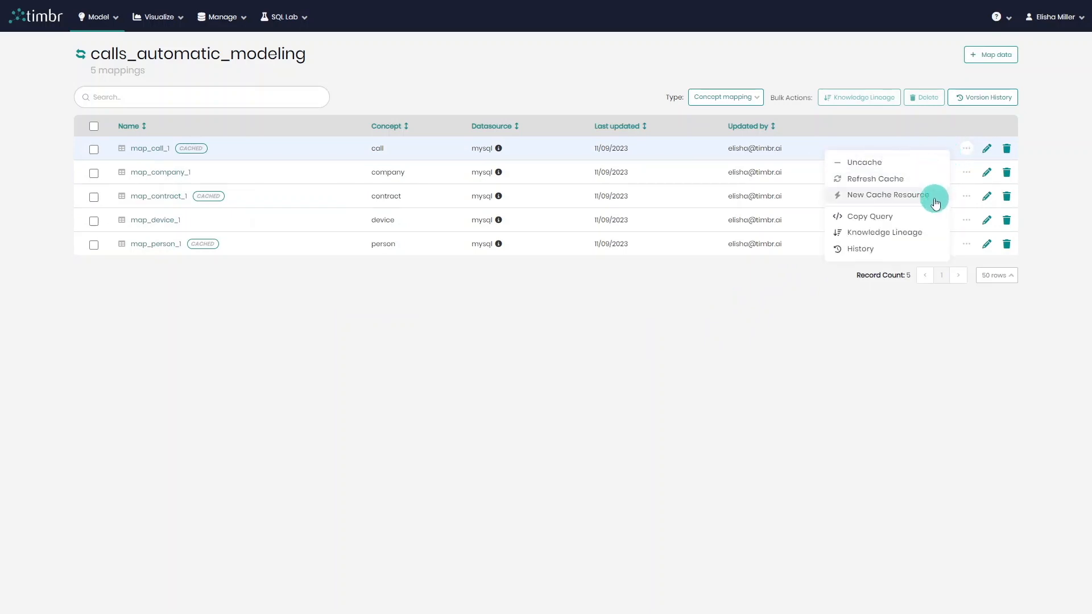
left_click(890, 353)
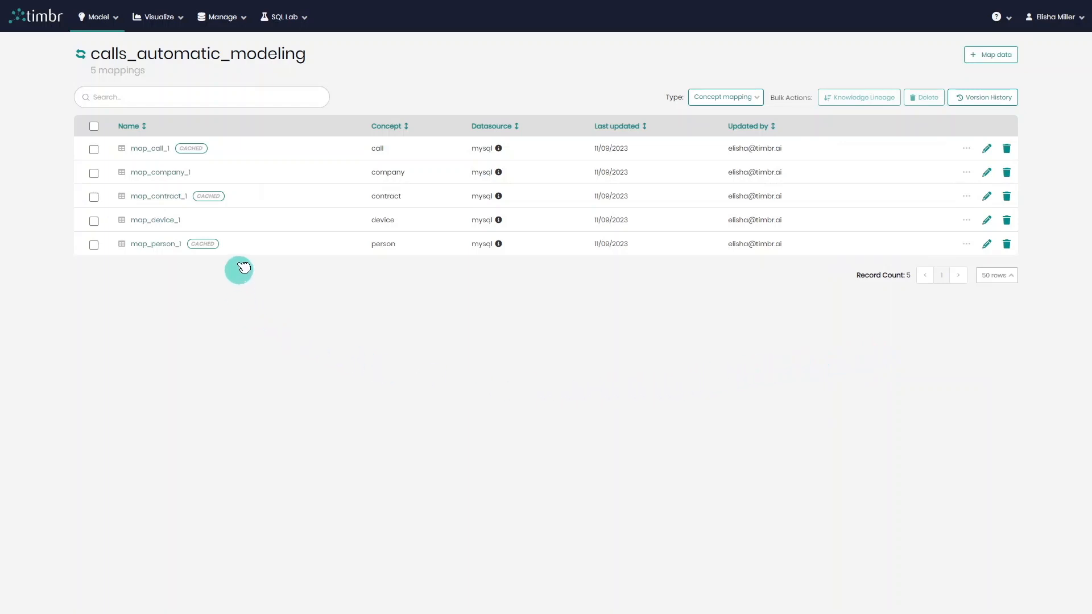
Open the ontology views of the calls_automatic_modeling knowledge graph.
left_click(99, 18)
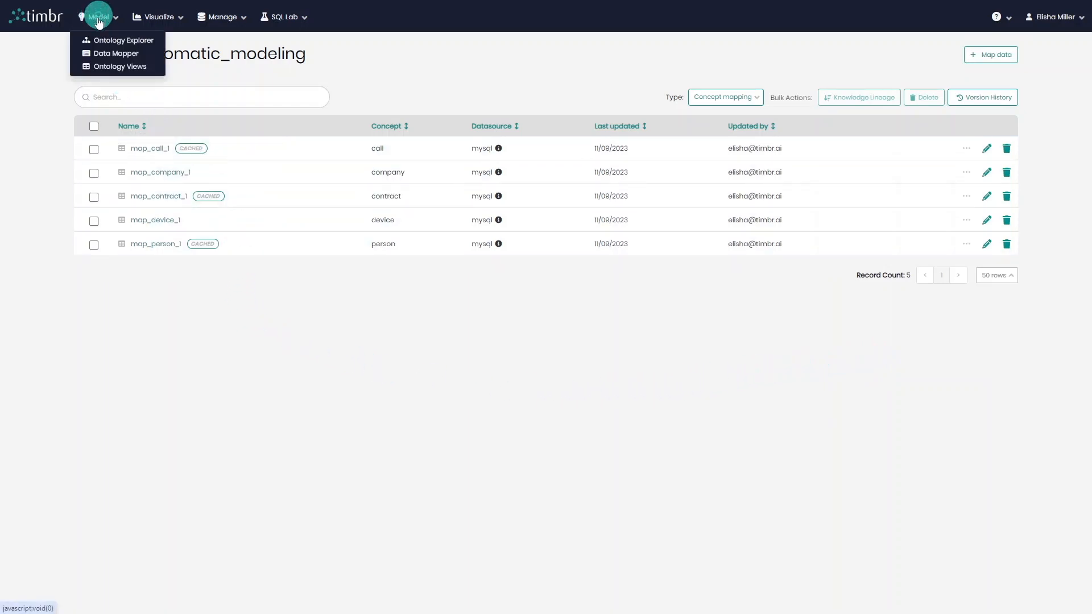
left_click(117, 66)
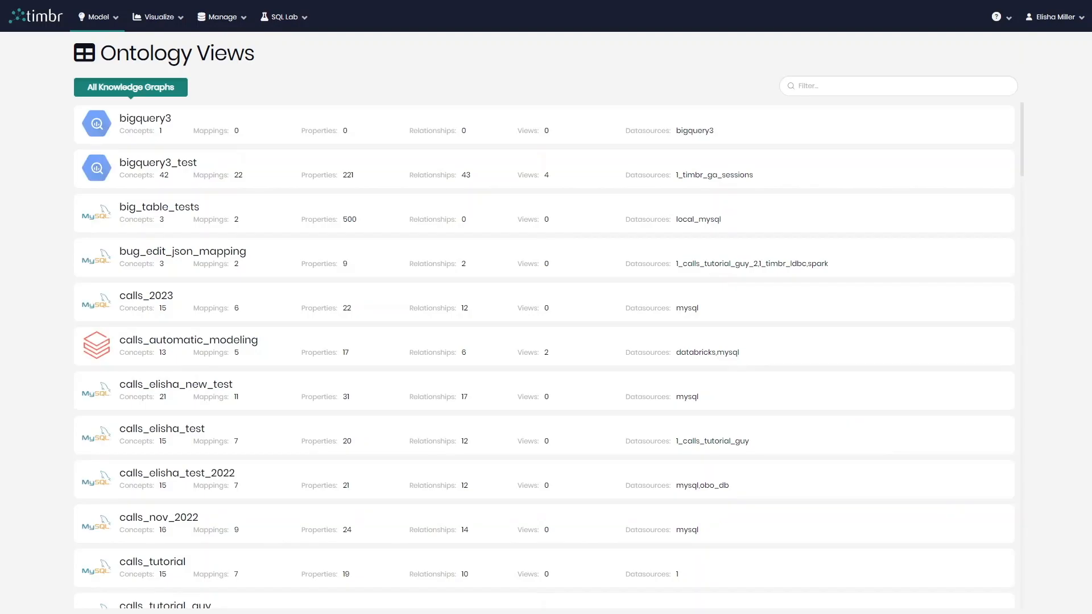
left_click(246, 345)
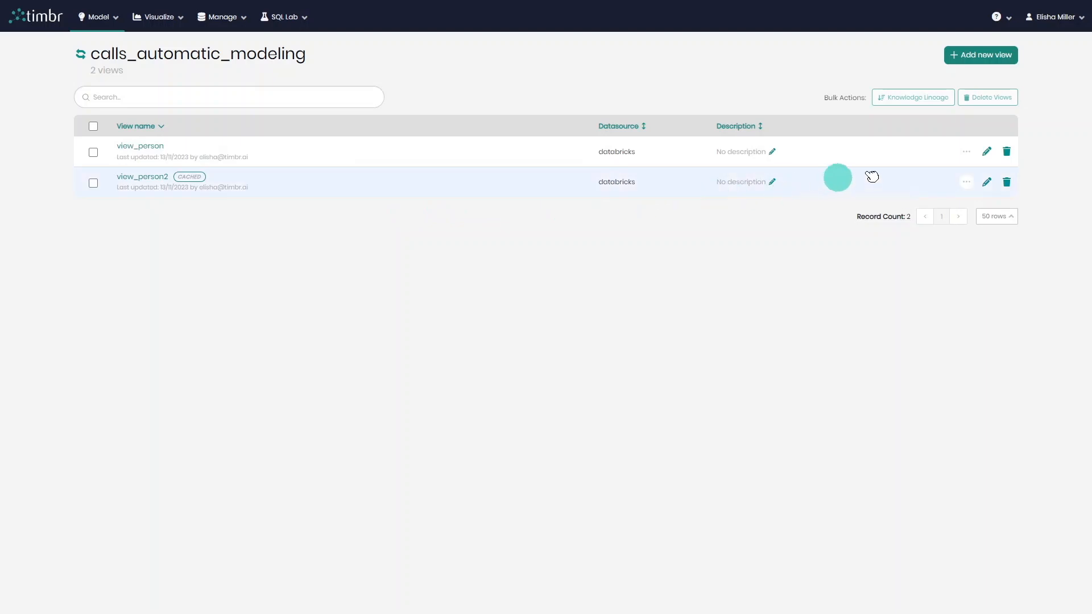
Cache the view_person view with default as the output schema and save it.
left_click(967, 152)
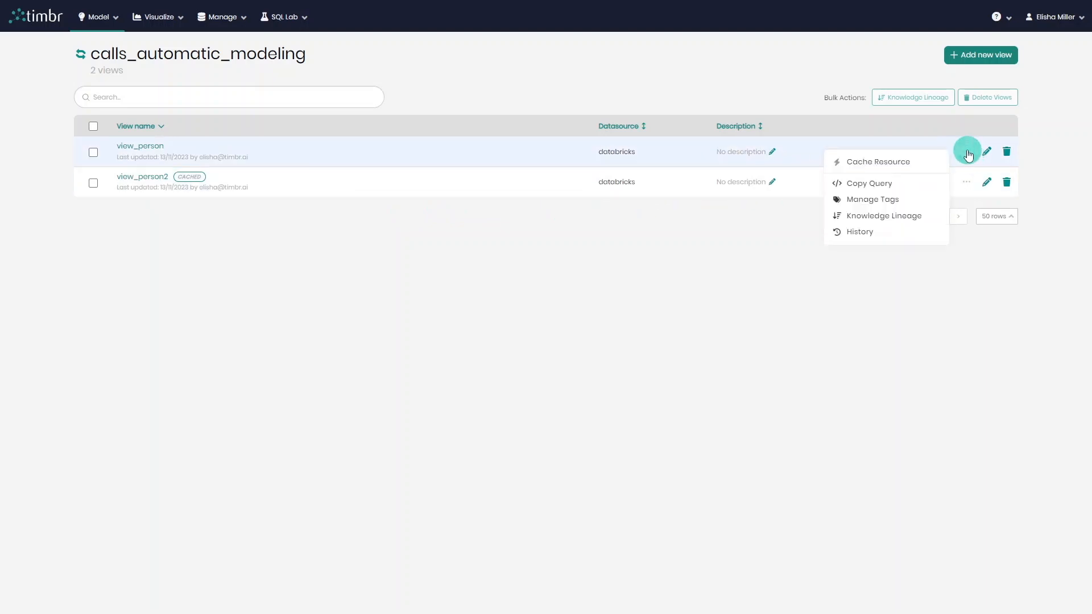
left_click(931, 165)
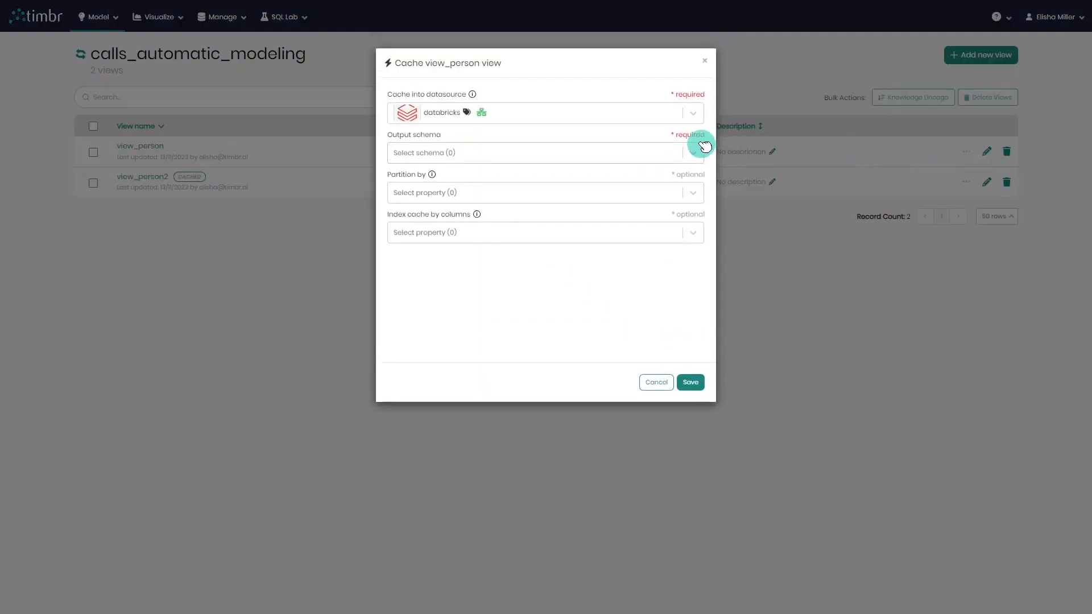
left_click(594, 152)
left_click(591, 153)
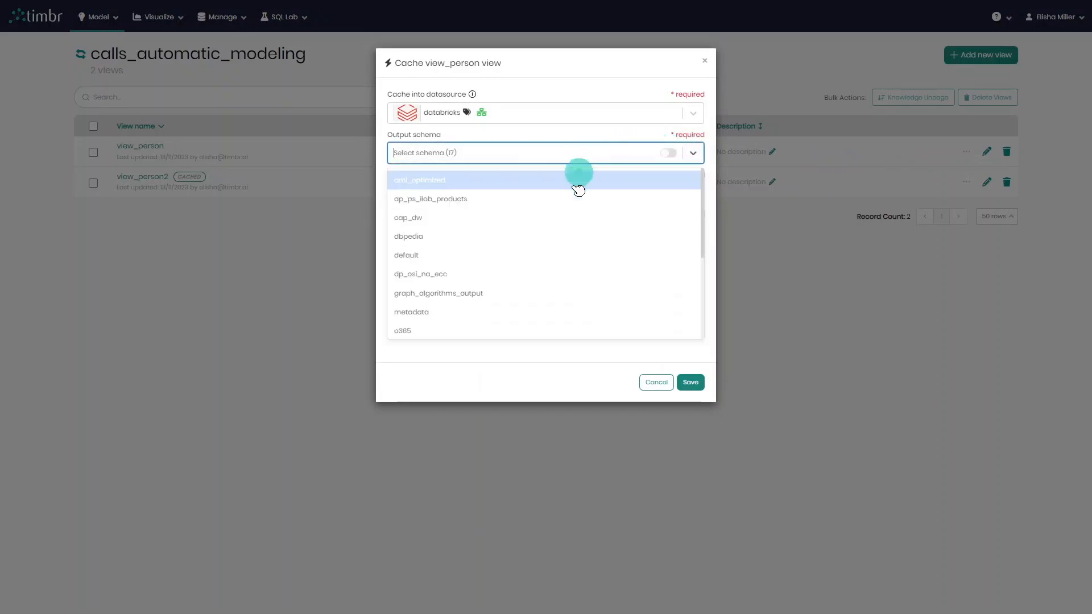
left_click(547, 253)
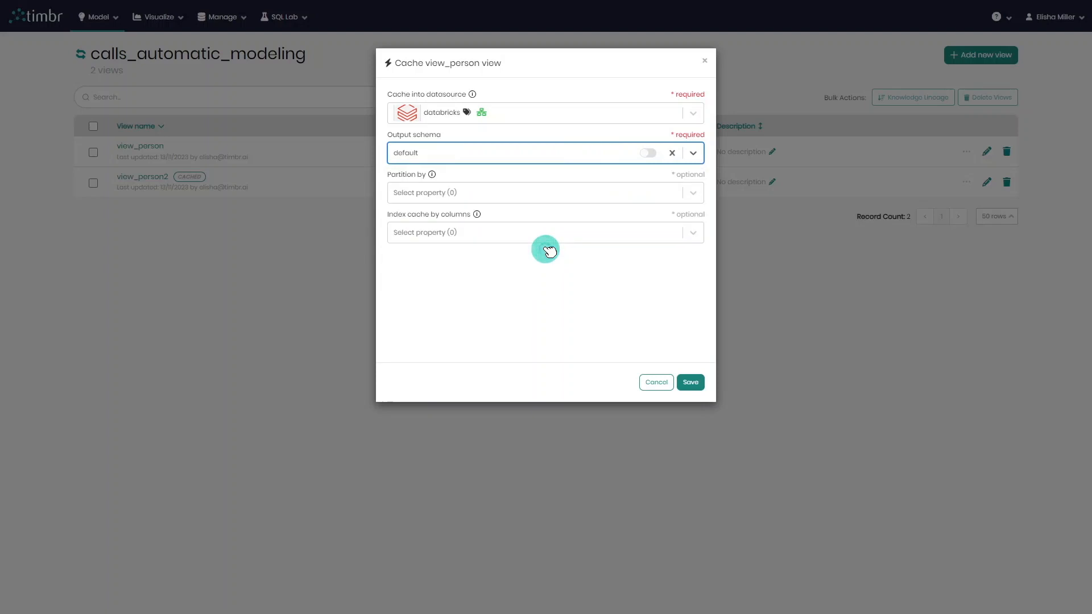
left_click(688, 381)
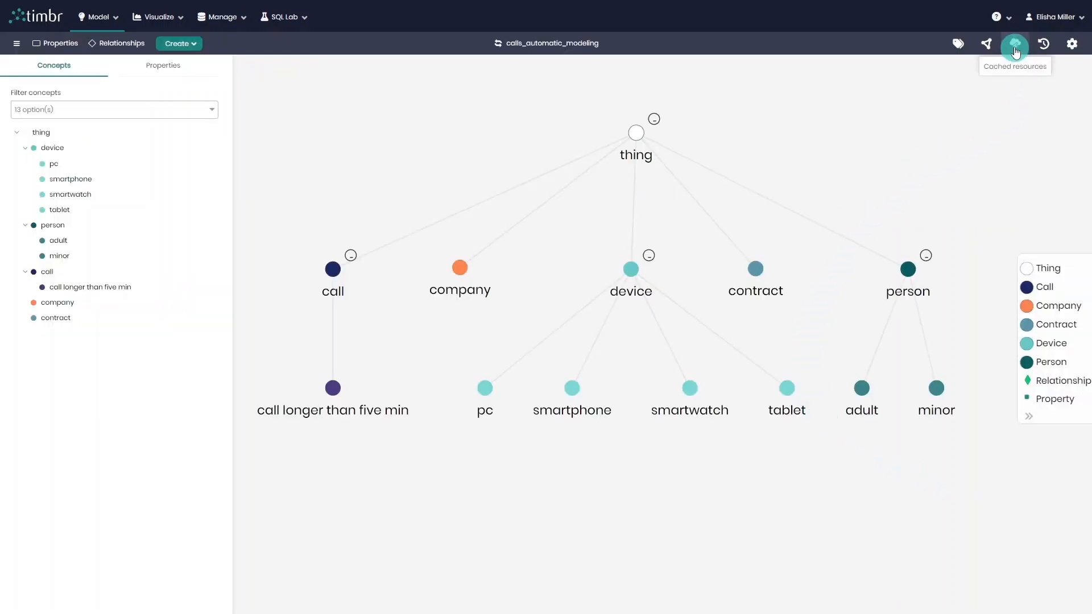
Review the knowledge graph's cached resources sorted by date, newest first, and close the overview.
left_click(1016, 44)
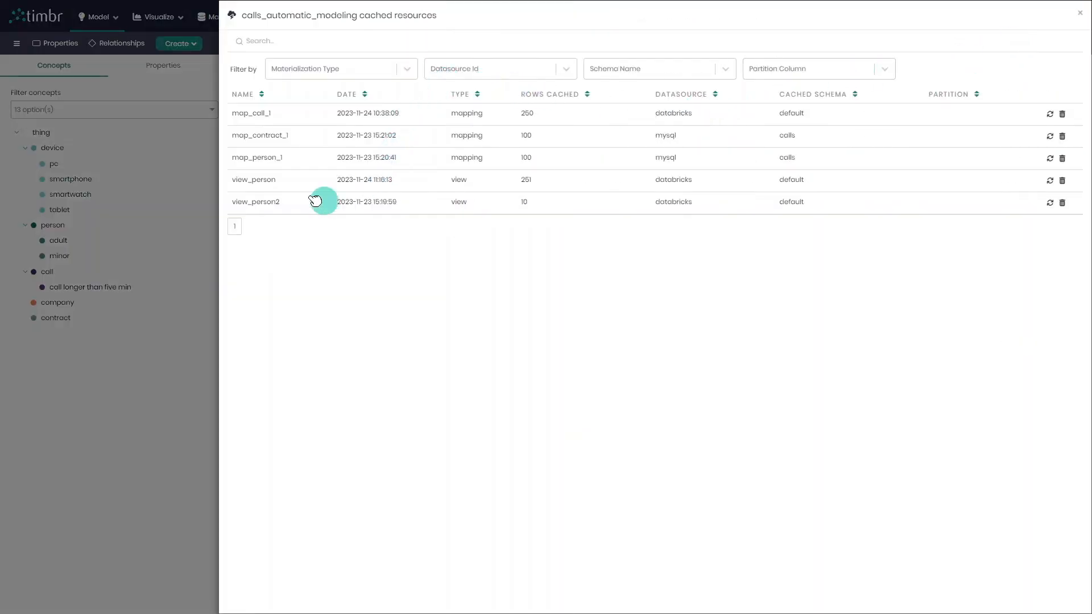
left_click(363, 97)
left_click(363, 97)
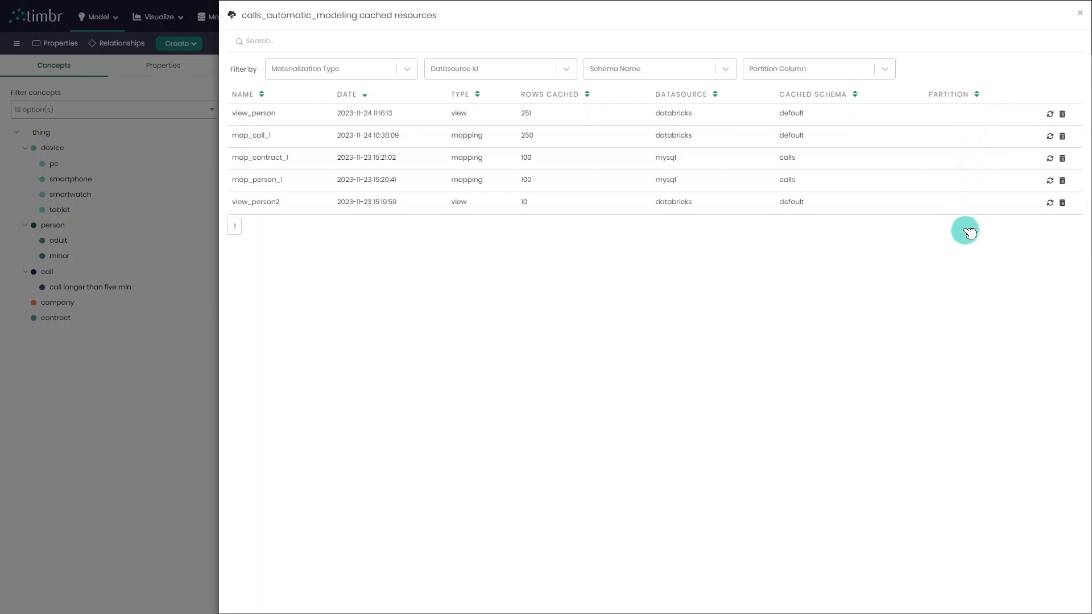
left_click(1081, 17)
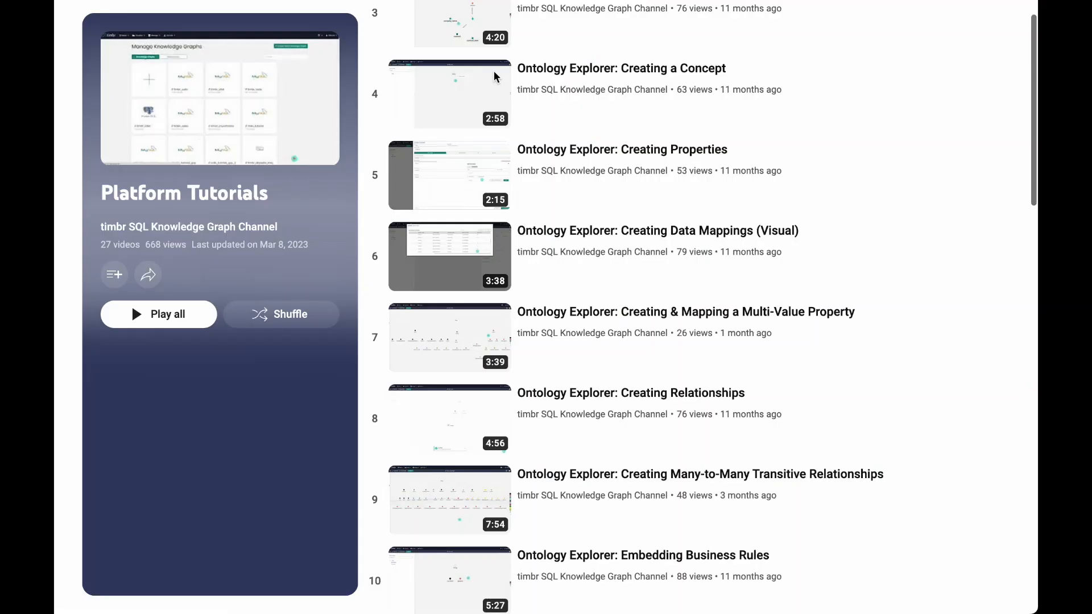
scroll(494, 77, "down", 4)
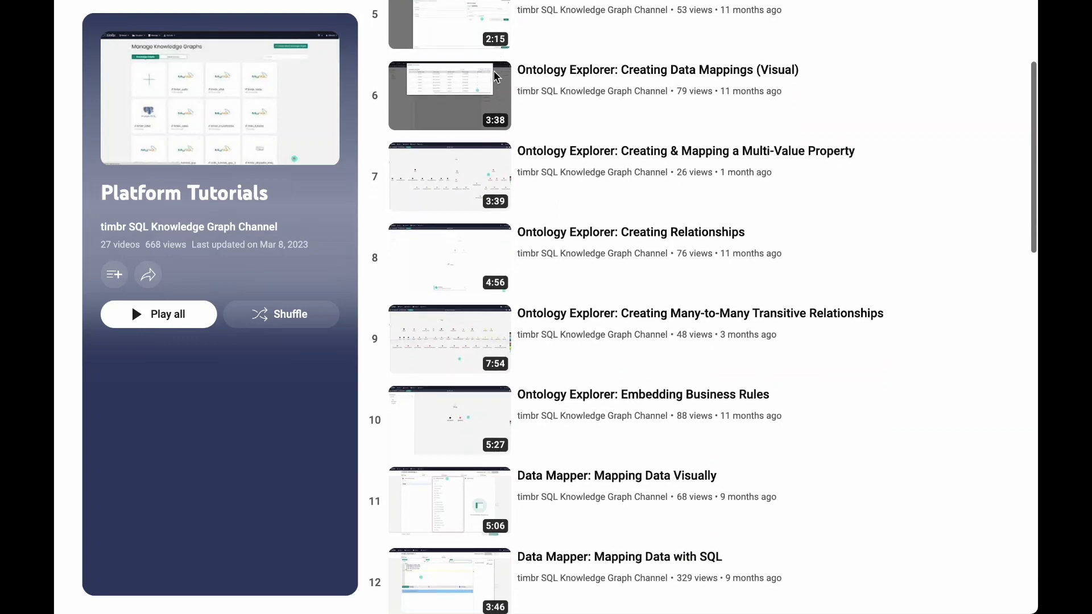
scroll(577, 229, "down", 5)
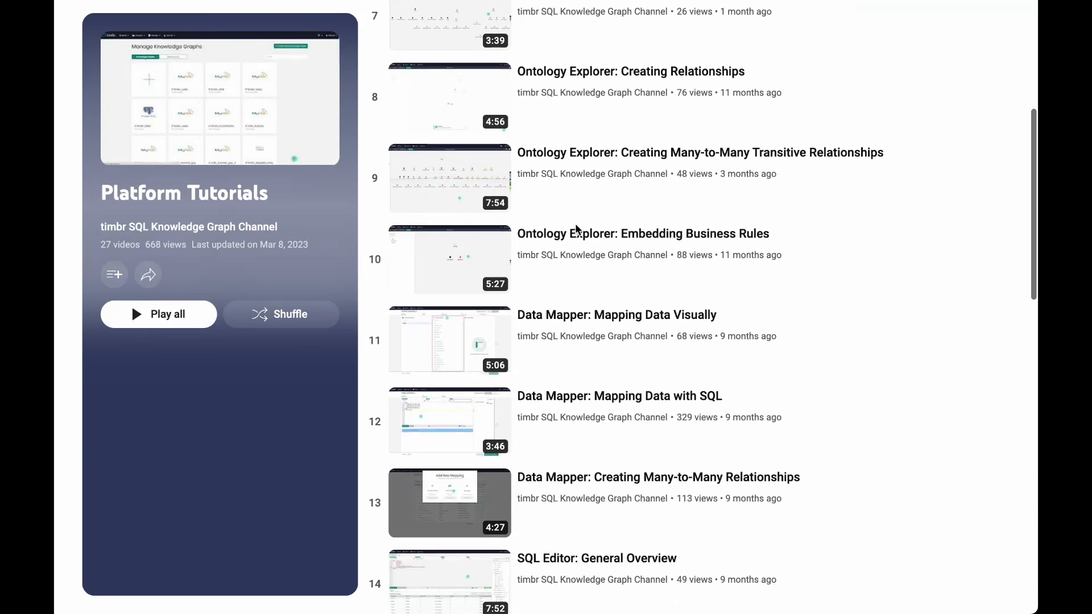
scroll(576, 229, "down", 8)
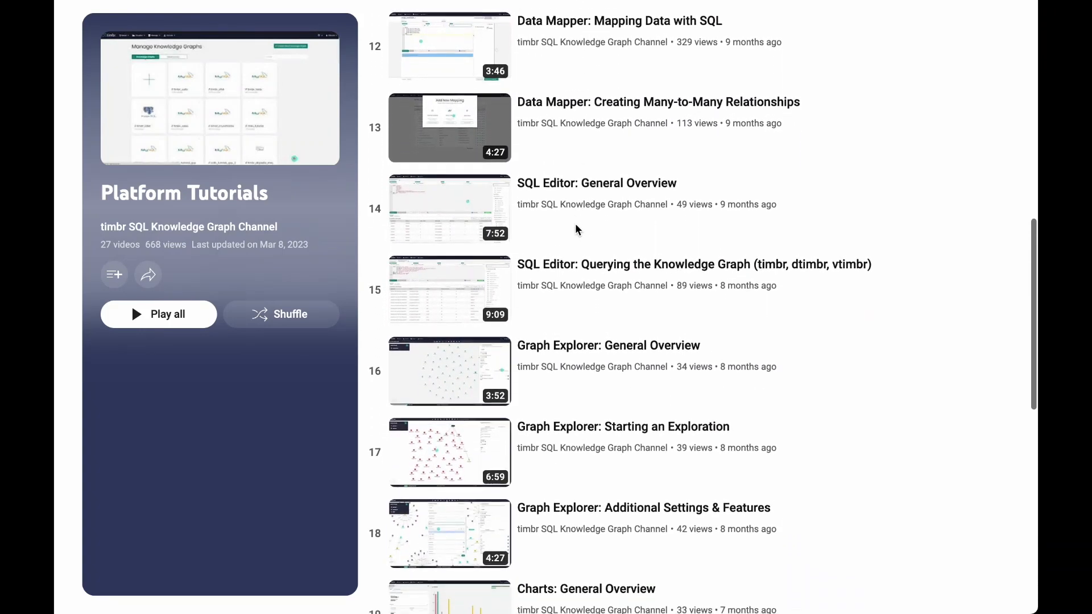
scroll(576, 229, "down", 5)
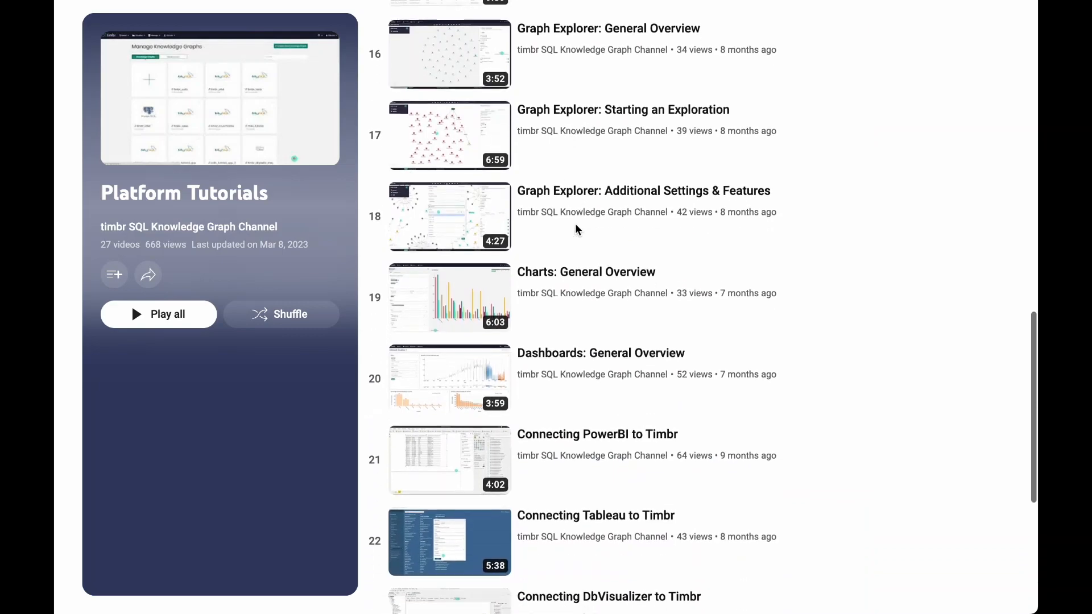